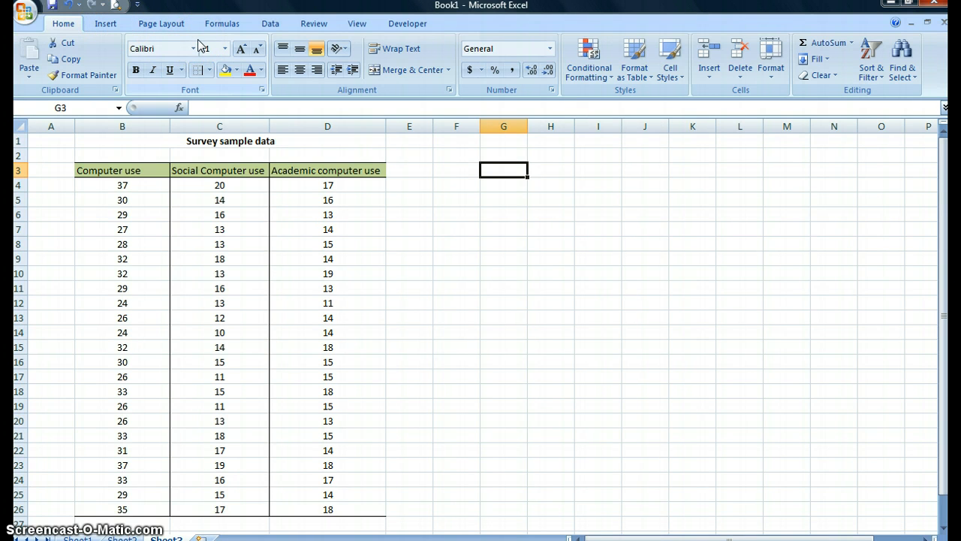
Step: Check in the Excel add-ins list whether the Analysis ToolPak is enabled, then close the list unchanged
{"action": "left_click", "coordinate": [269, 23]}
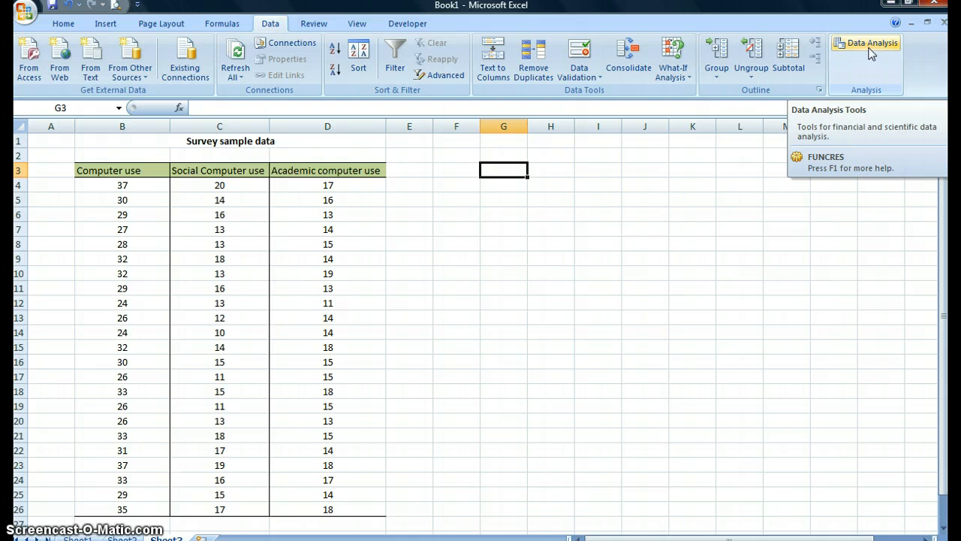
{"action": "left_click", "coordinate": [25, 12]}
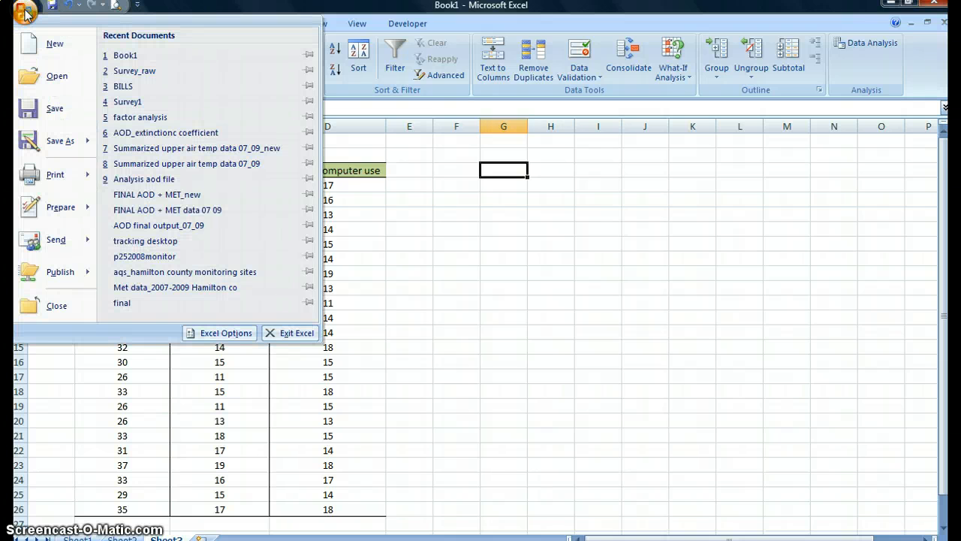
{"action": "left_click", "coordinate": [226, 338]}
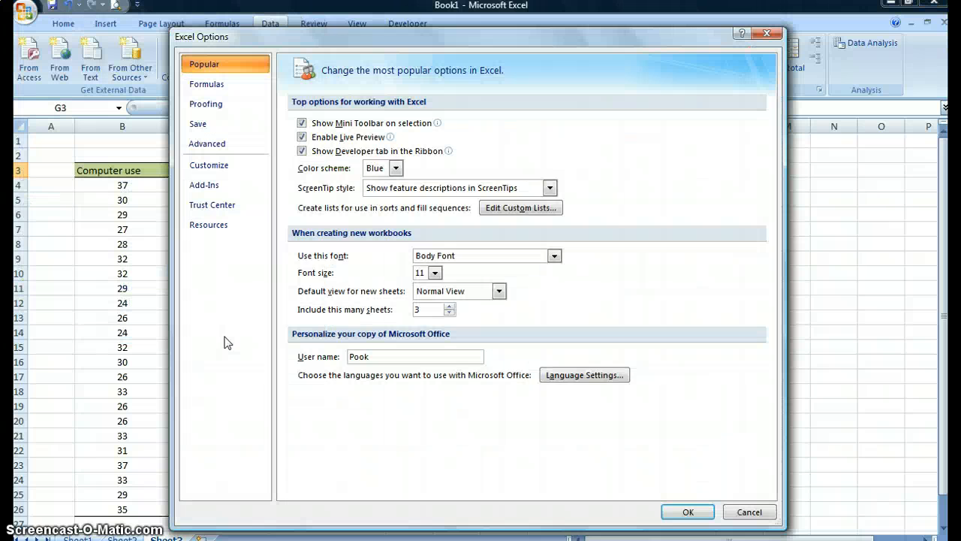
{"action": "left_click", "coordinate": [211, 187]}
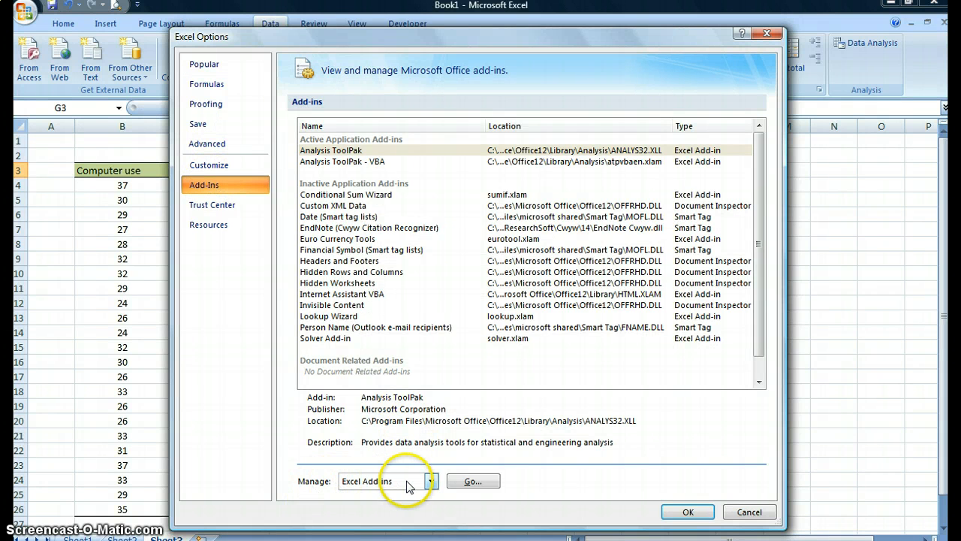
{"action": "left_click", "coordinate": [484, 485]}
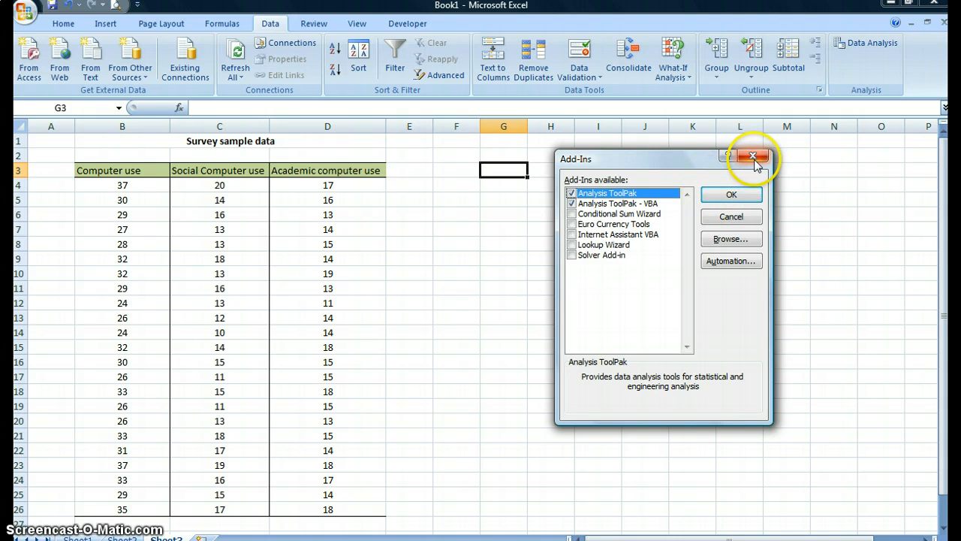
{"action": "left_click", "coordinate": [753, 158]}
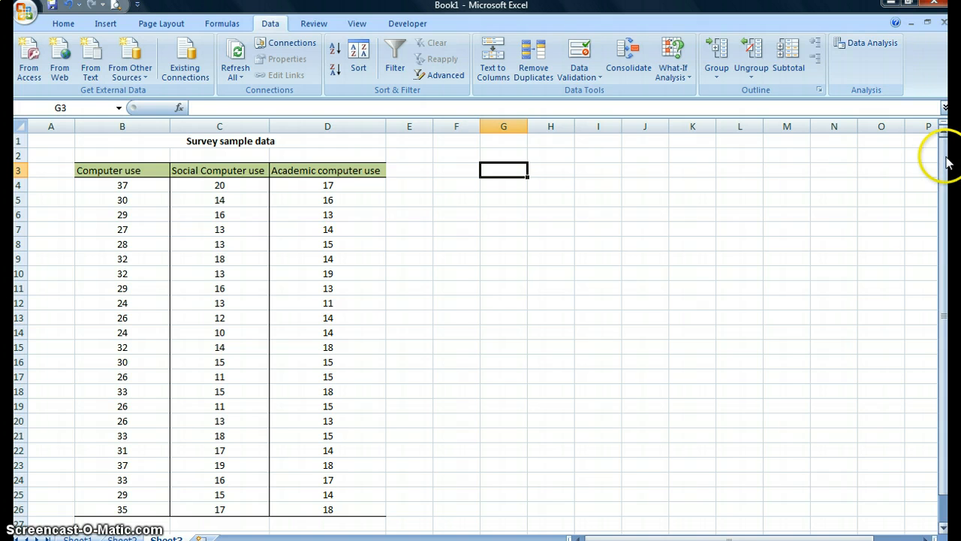
Step: Enter the heading "Bin range" in cell F3, beside the survey data
{"action": "left_click_drag", "start_coordinate": [944, 156], "coordinate": [947, 202]}
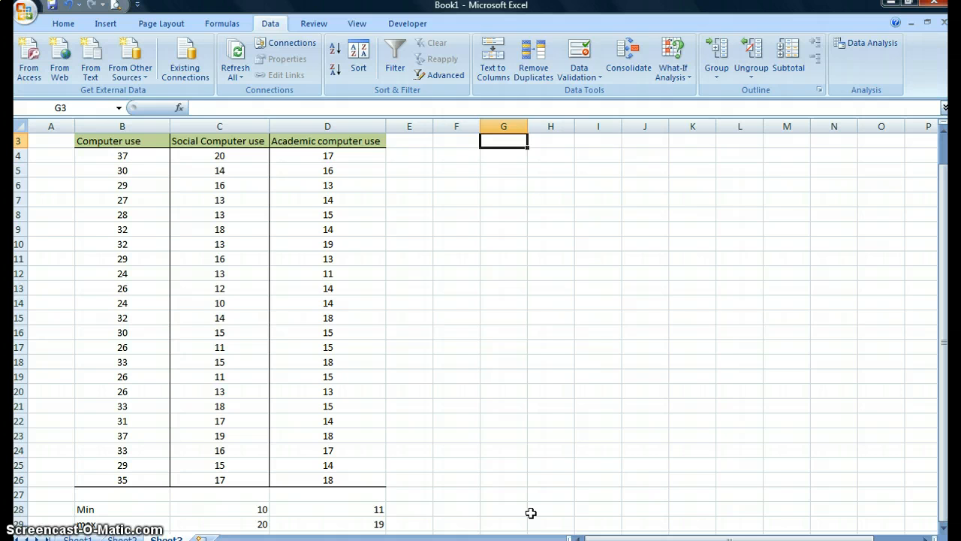
{"action": "key", "text": "Left"}
{"action": "type", "text": "Bin"}
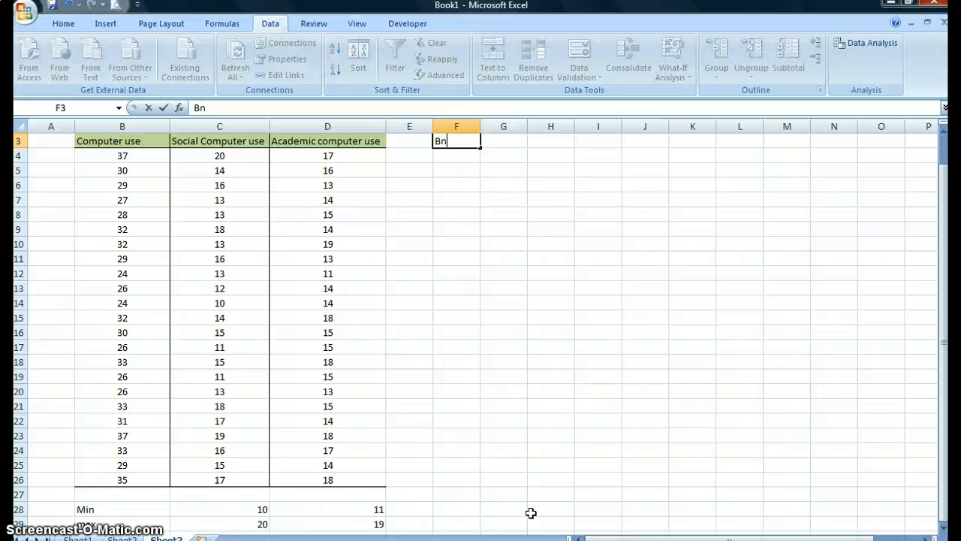
{"action": "key", "text": "BackSpace"}
{"action": "key", "text": "BackSpace"}
{"action": "type", "text": "in range"}
{"action": "key", "text": "Return"}
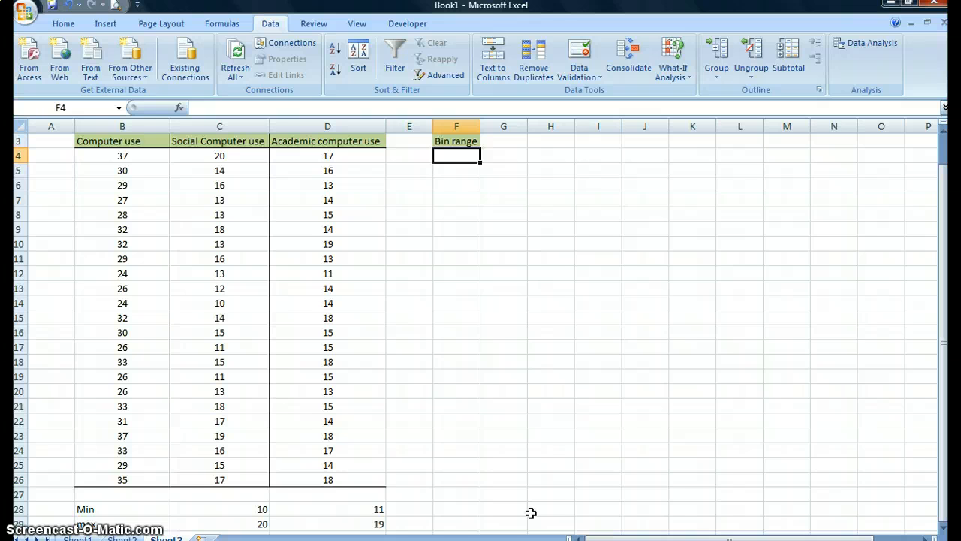
Step: Enter 9, 11 and 13 from F4 downward and extend the series to 21 in F10
{"action": "type", "text": "9"}
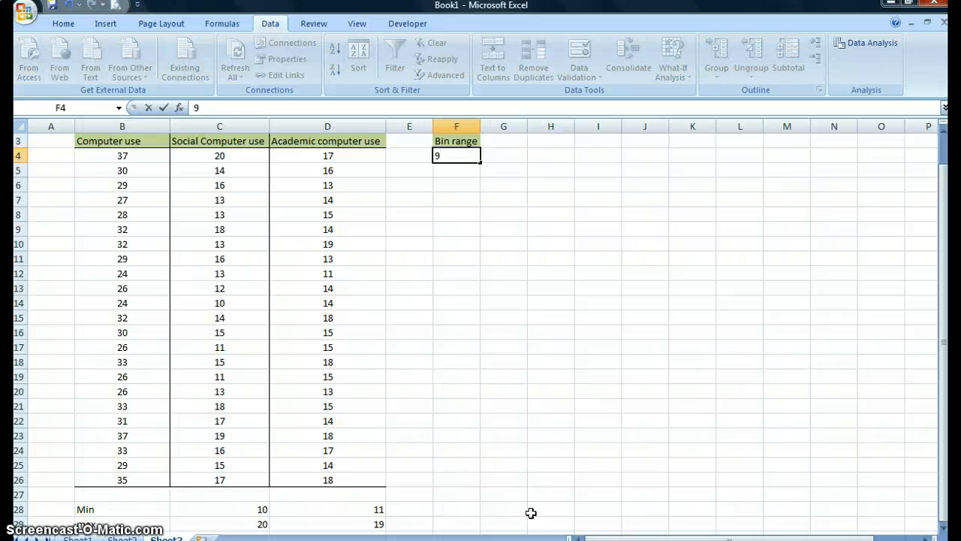
{"action": "key", "text": "Return"}
{"action": "type", "text": "11"}
{"action": "key", "text": "Return"}
{"action": "type", "text": "1"}
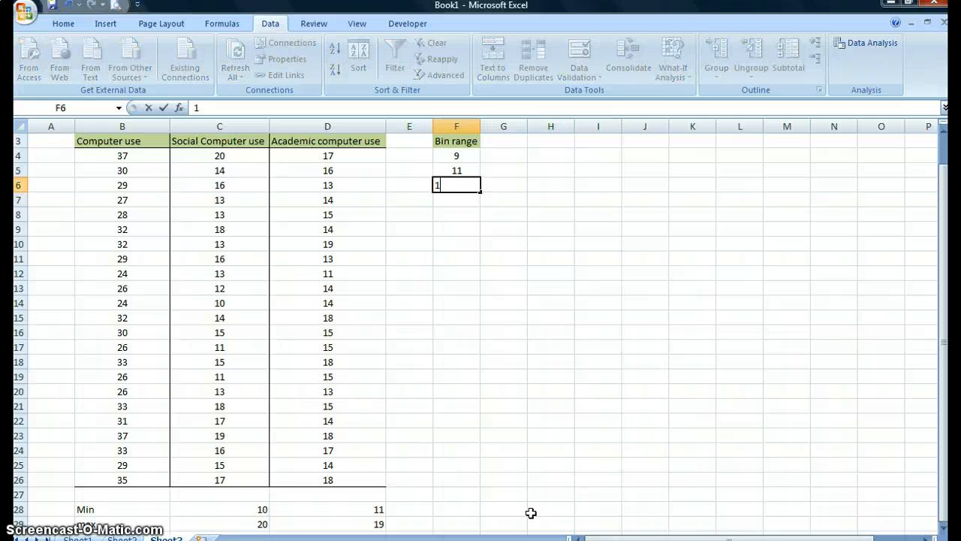
{"action": "type", "text": "3"}
{"action": "key", "text": "Return"}
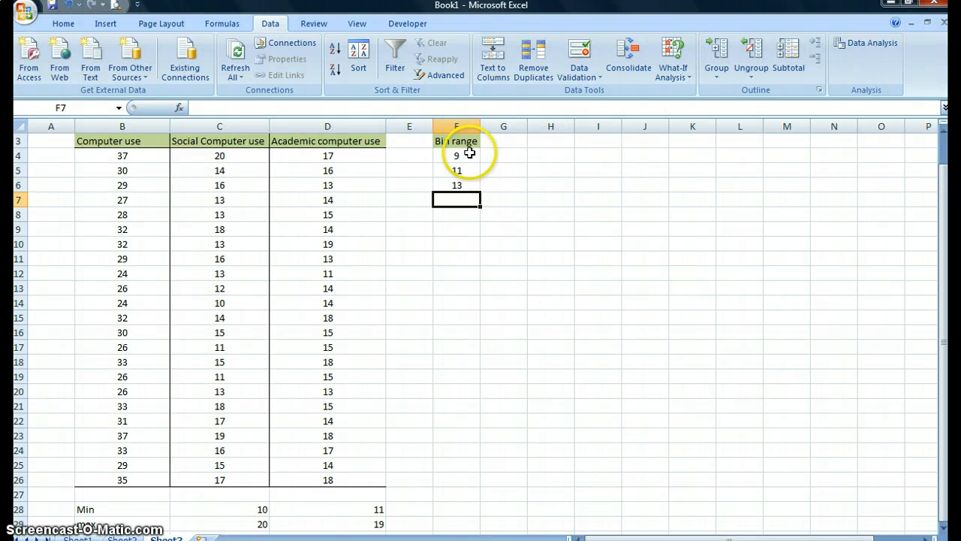
{"action": "left_click_drag", "start_coordinate": [469, 153], "coordinate": [483, 249]}
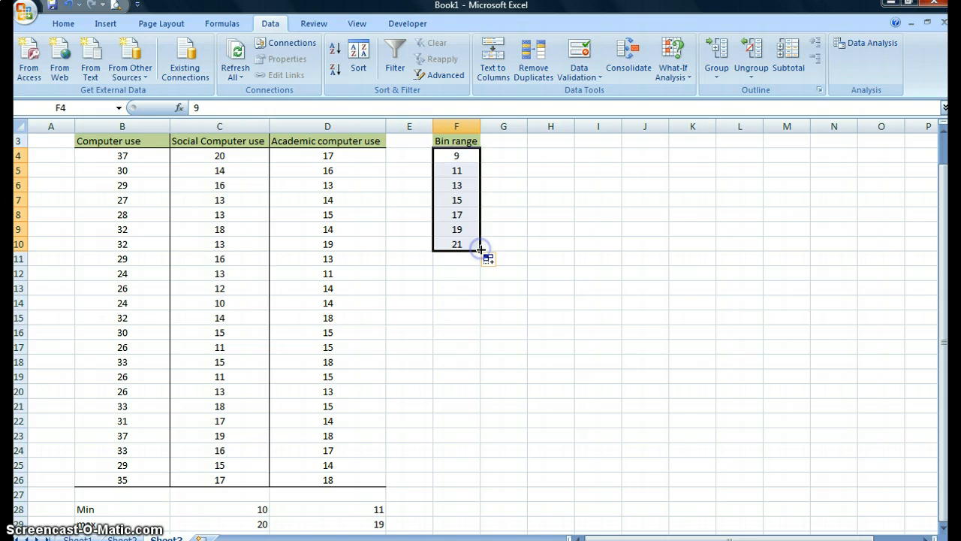
{"action": "left_click", "coordinate": [514, 157]}
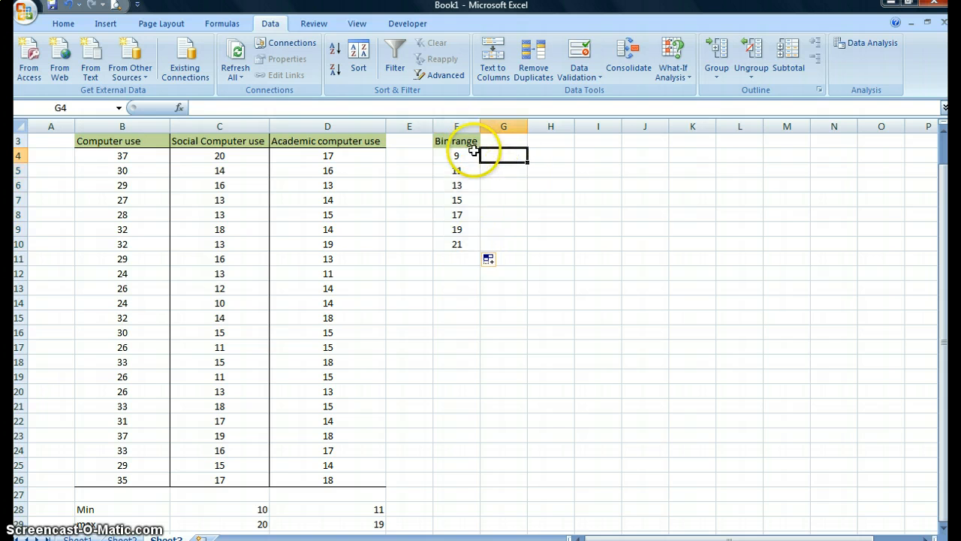
Step: Start the Histogram analysis tool and set its input range to the Social Computer use column, C3:C26, including its label
{"action": "left_click", "coordinate": [860, 47]}
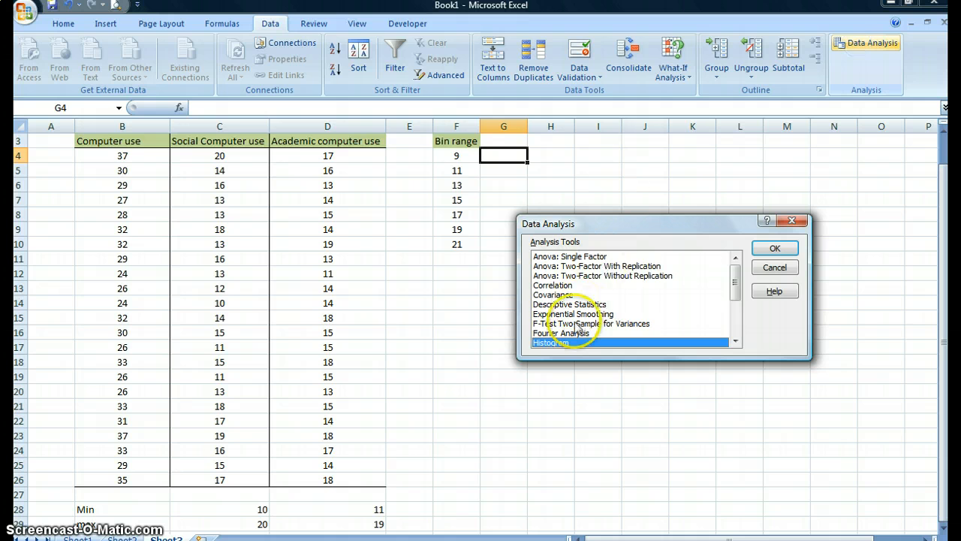
{"action": "left_click", "coordinate": [772, 249]}
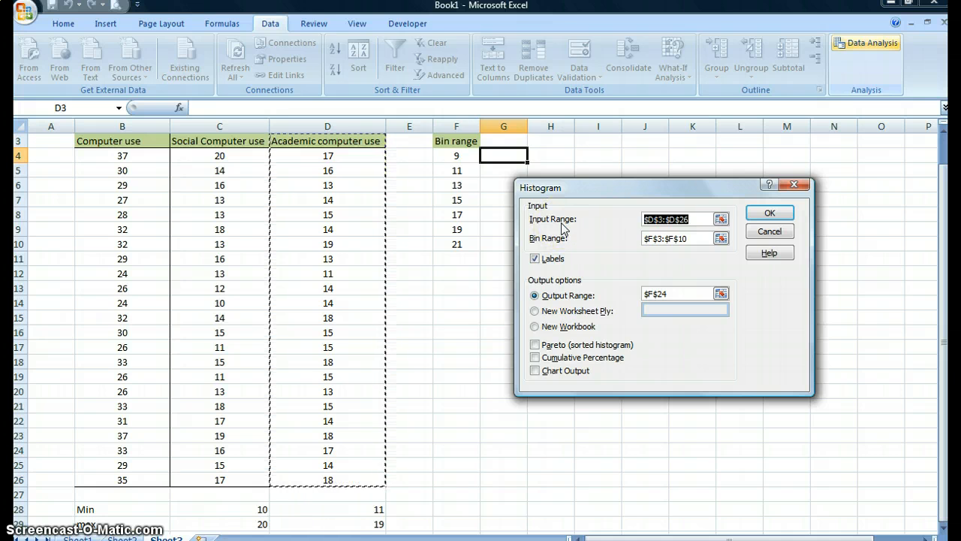
{"action": "left_click", "coordinate": [721, 219]}
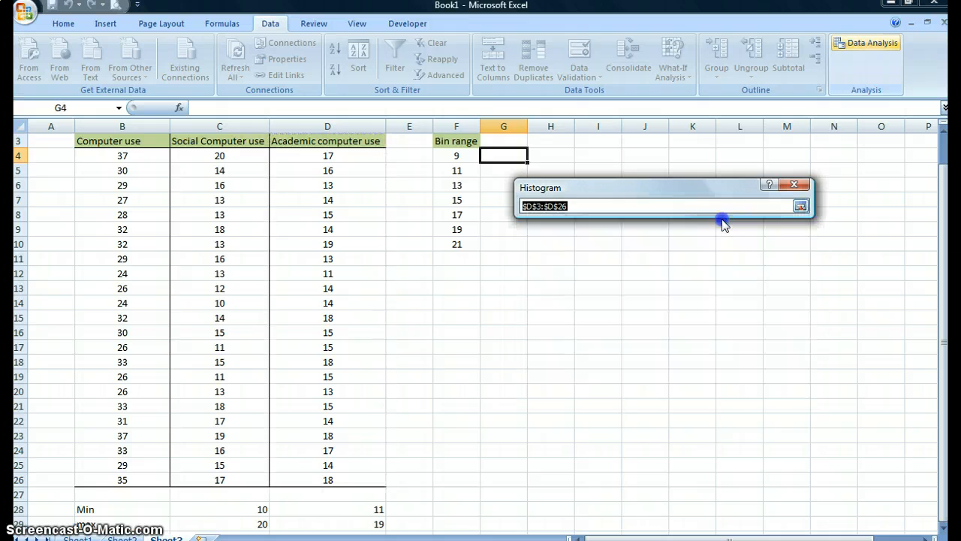
{"action": "left_click_drag", "start_coordinate": [230, 147], "coordinate": [248, 473]}
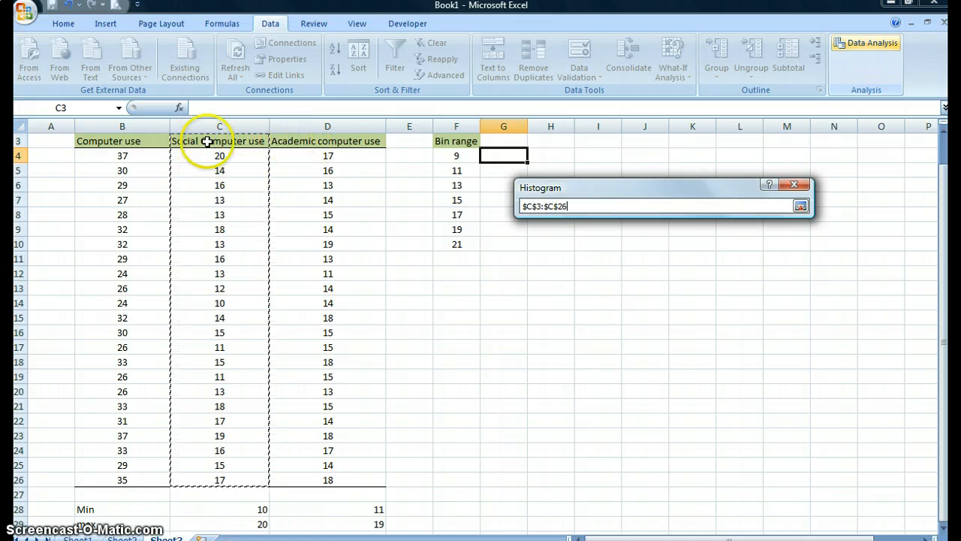
{"action": "left_click", "coordinate": [801, 207]}
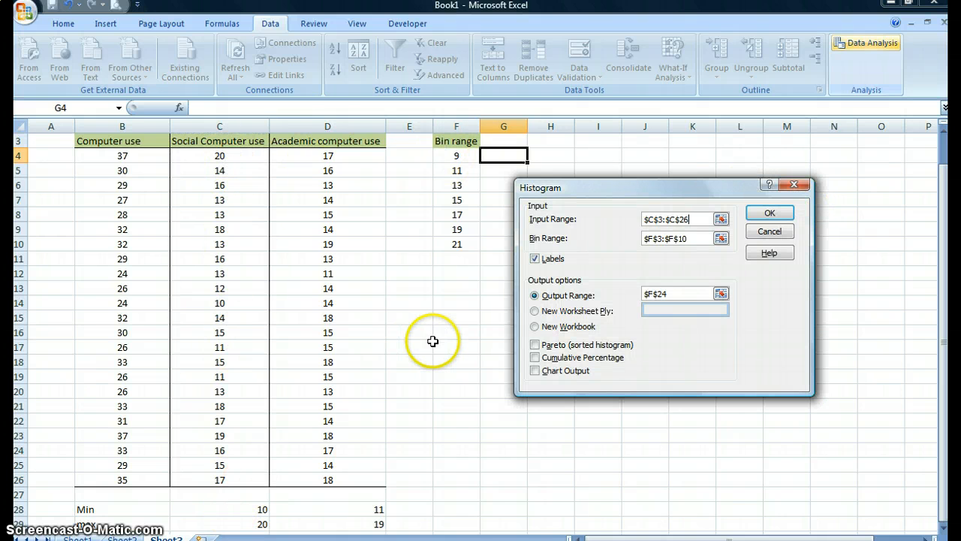
{"action": "left_click", "coordinate": [598, 261]}
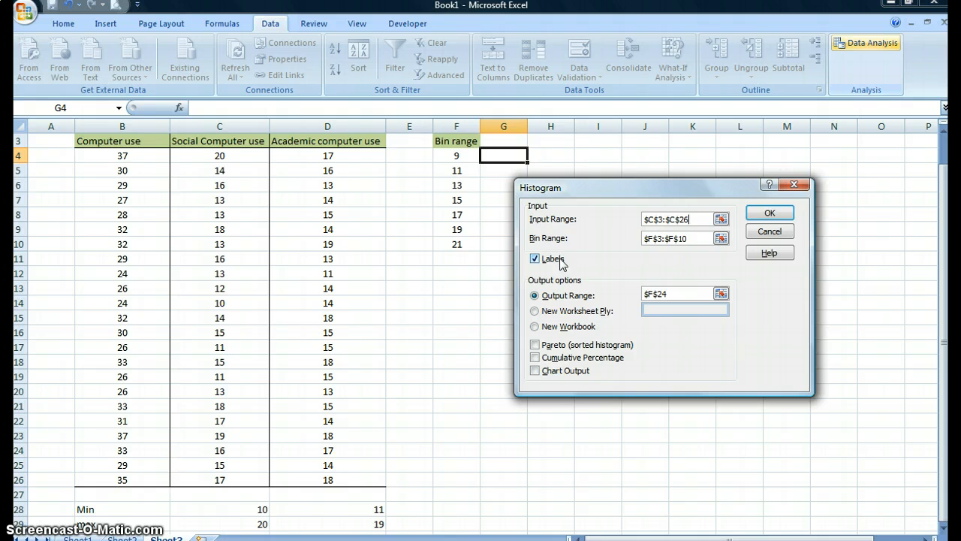
Step: Generate the social computer use histogram with bin range F3:F10, output range F13 and chart output enabled
{"action": "left_click", "coordinate": [721, 239]}
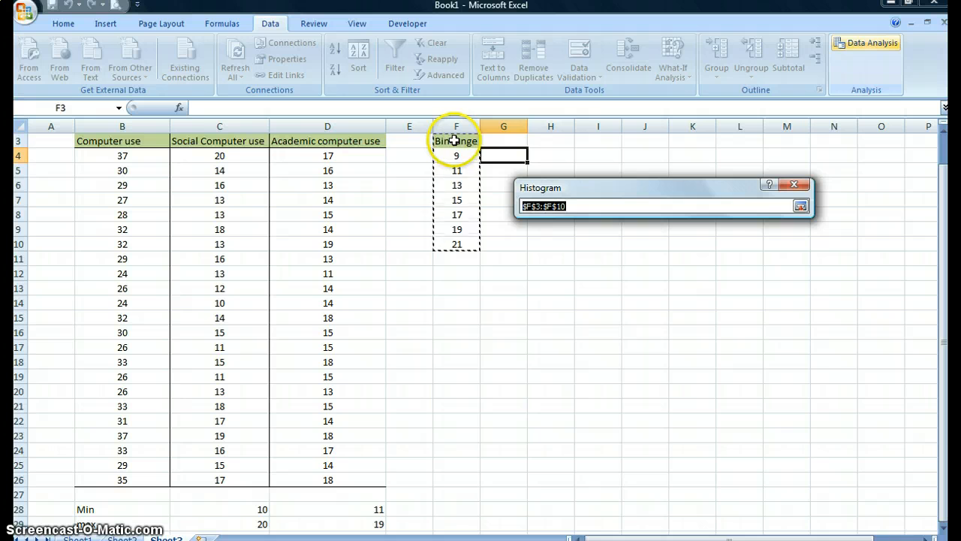
{"action": "left_click", "coordinate": [800, 206]}
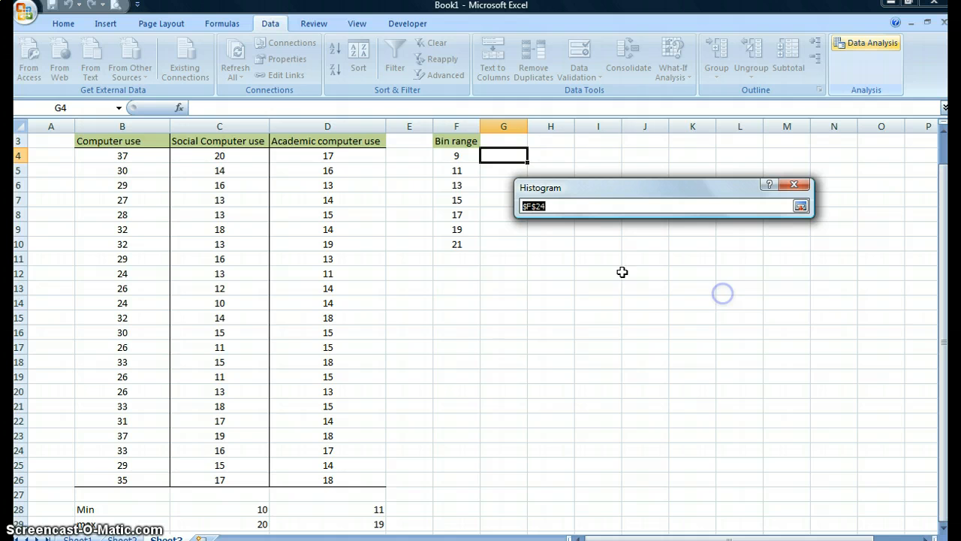
{"action": "left_click", "coordinate": [456, 288]}
{"action": "left_click", "coordinate": [800, 206]}
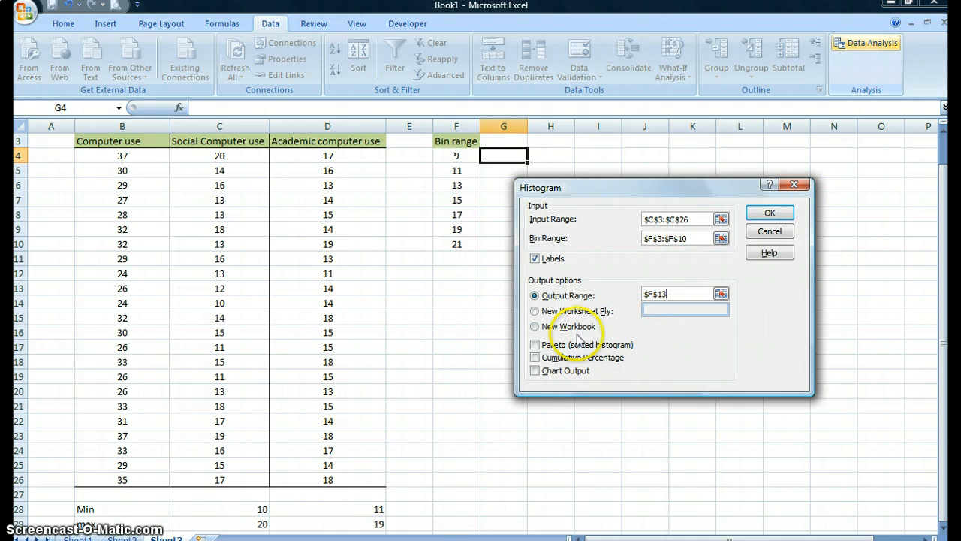
{"action": "left_click", "coordinate": [534, 371]}
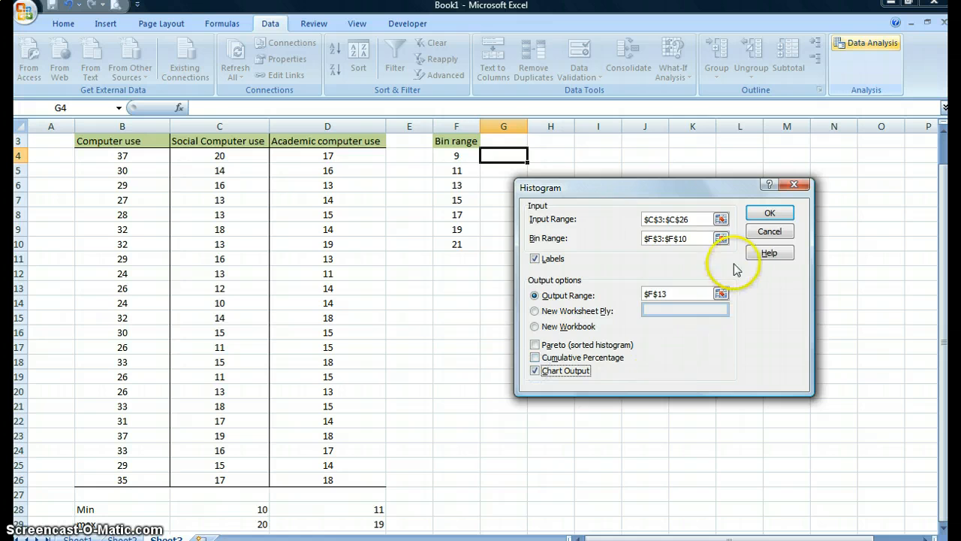
{"action": "left_click", "coordinate": [770, 211]}
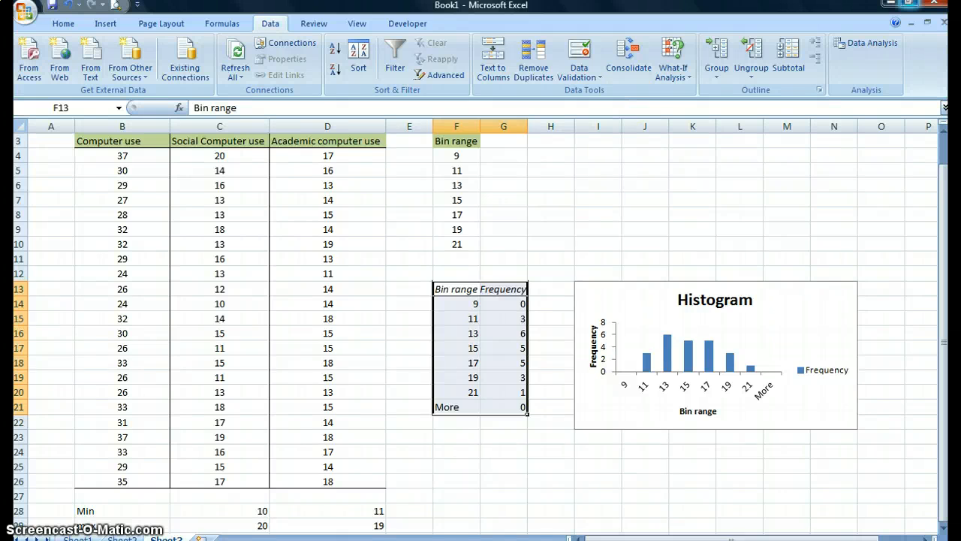
Step: Start another Histogram analysis and set its input range to the Academic computer use column, D3:D26
{"action": "left_click", "coordinate": [856, 45]}
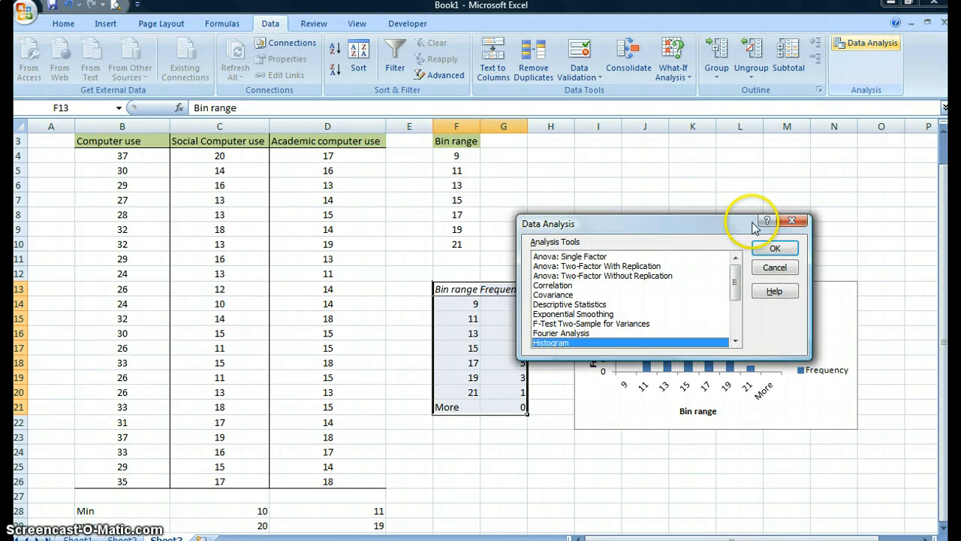
{"action": "left_click", "coordinate": [774, 247]}
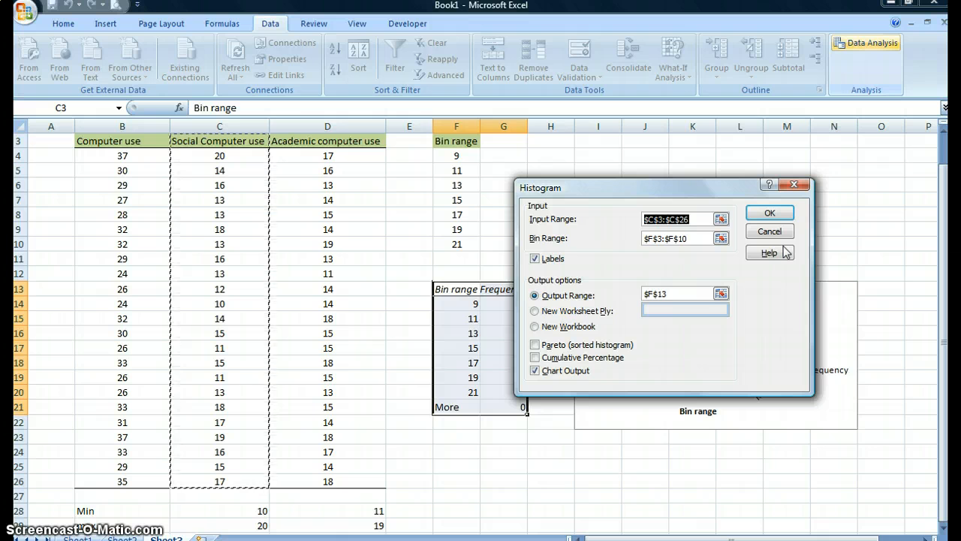
{"action": "left_click", "coordinate": [721, 220]}
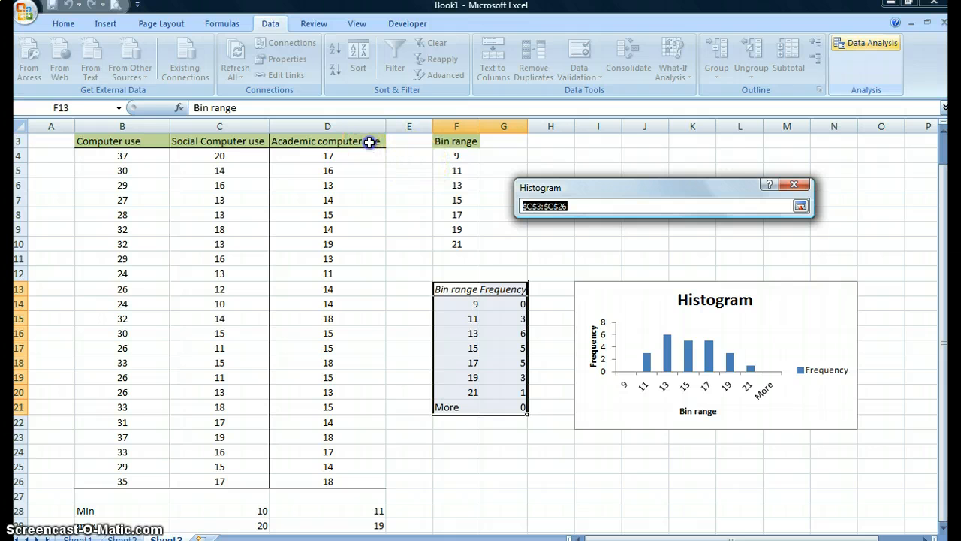
{"action": "left_click_drag", "start_coordinate": [369, 142], "coordinate": [359, 482]}
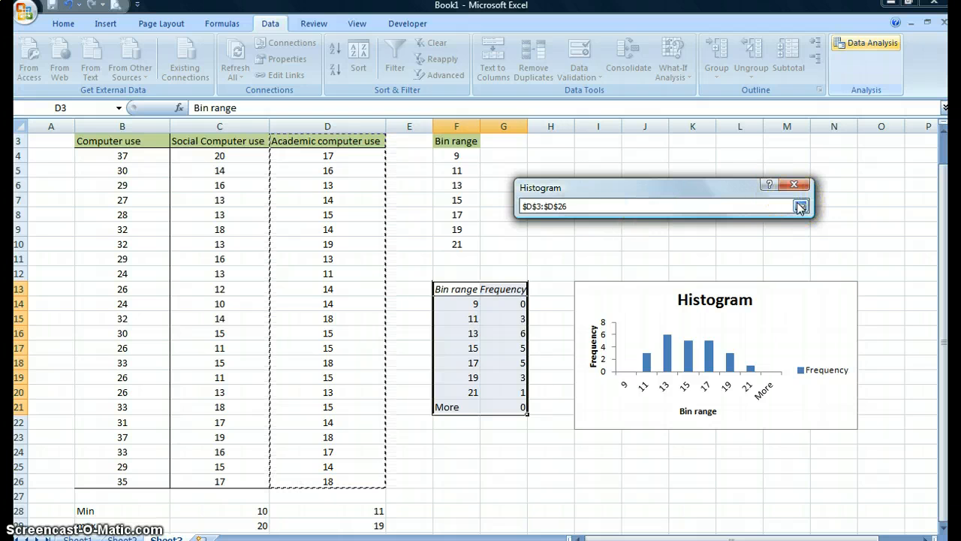
{"action": "left_click", "coordinate": [801, 206]}
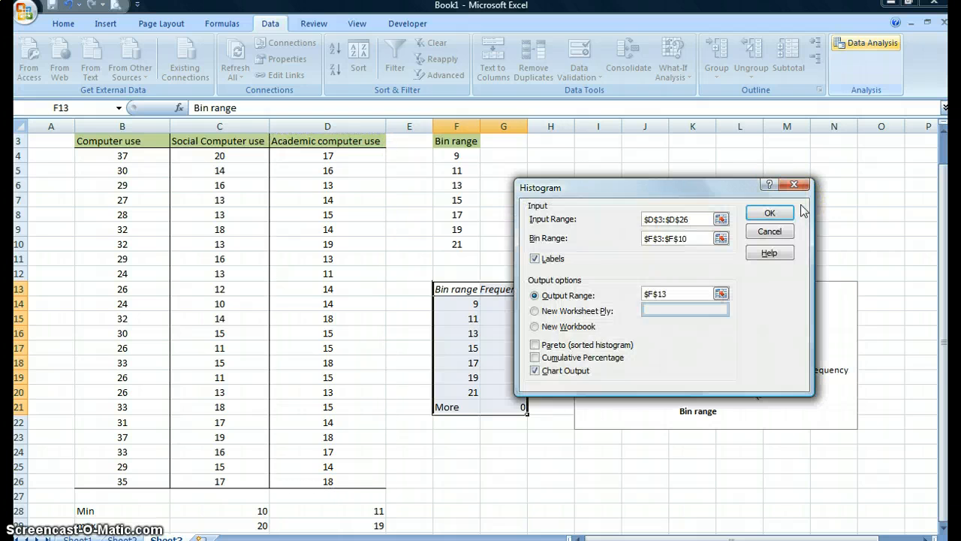
Step: Generate the academic computer use frequency table with bin range F3:F10, output range F26 and chart output disabled
{"action": "left_click", "coordinate": [720, 239]}
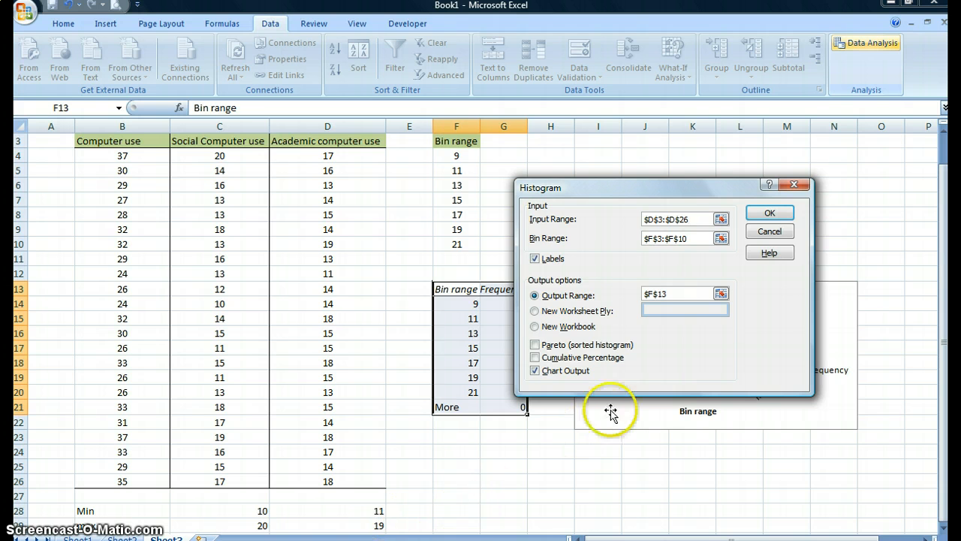
{"action": "left_click", "coordinate": [721, 294]}
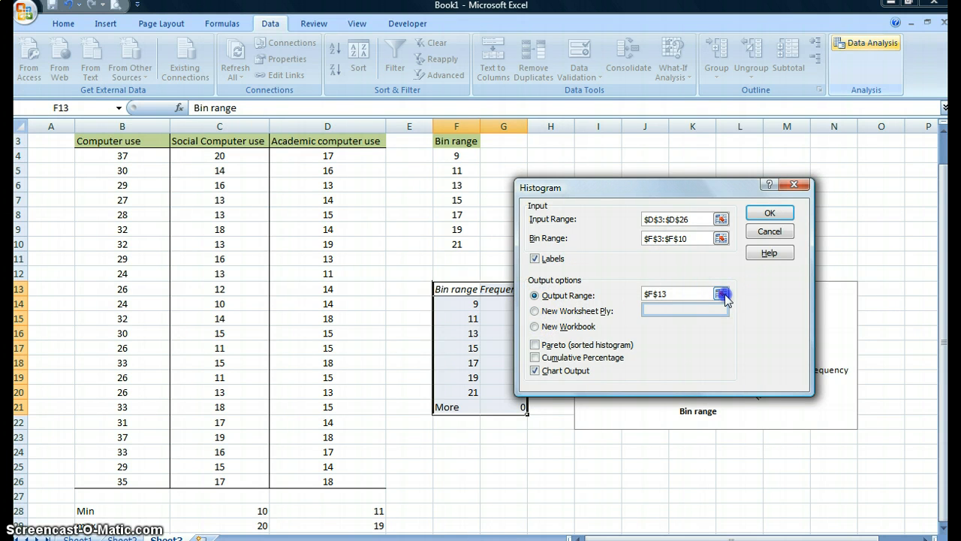
{"action": "left_click", "coordinate": [458, 485]}
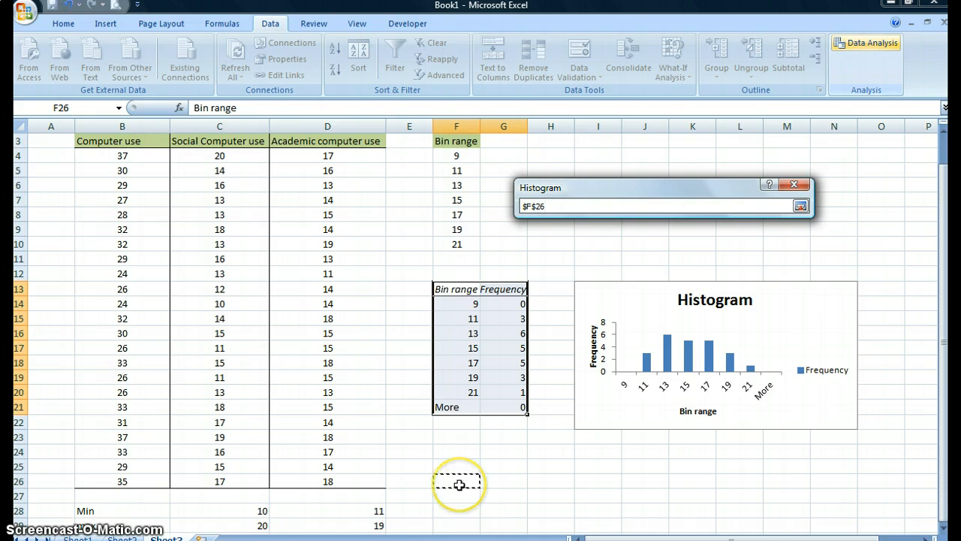
{"action": "left_click", "coordinate": [801, 206]}
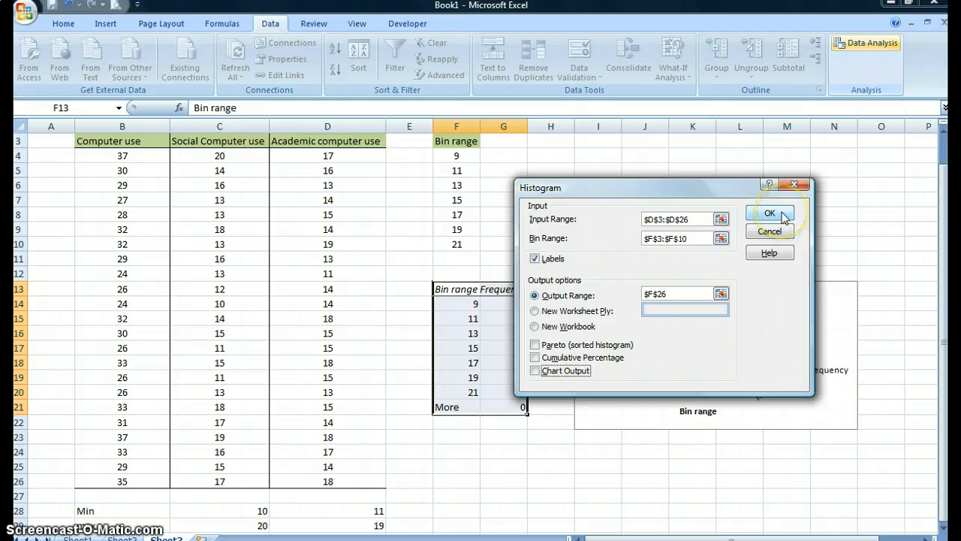
{"action": "left_click", "coordinate": [782, 212]}
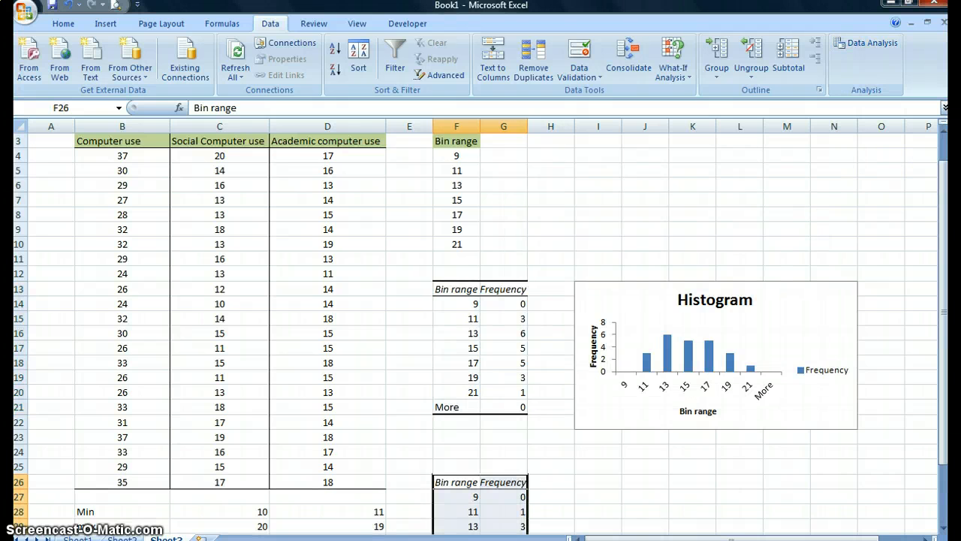
{"action": "left_click_drag", "start_coordinate": [938, 215], "coordinate": [945, 346]}
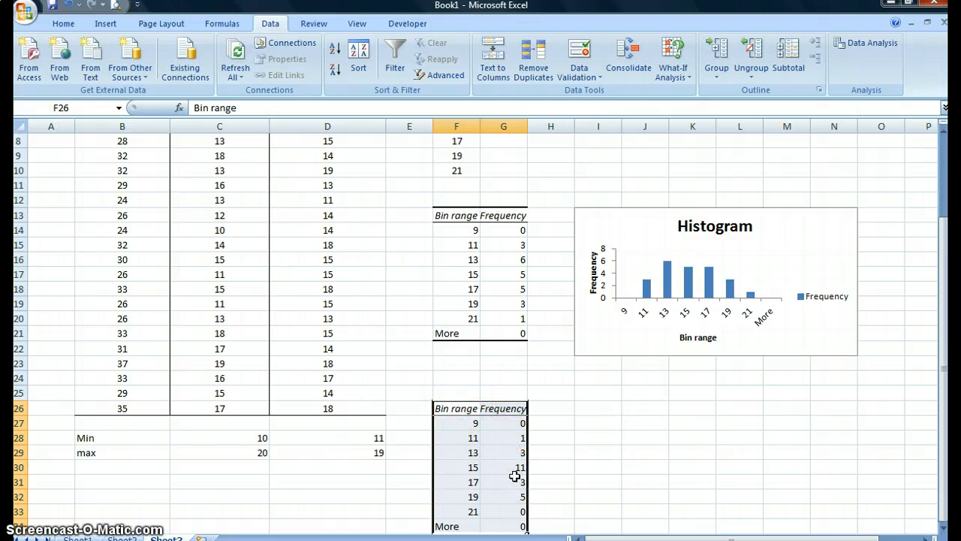
Step: Add a new series to the histogram chart's data source, taking its name from the Academic computer use header in D3
{"action": "left_click", "coordinate": [742, 255]}
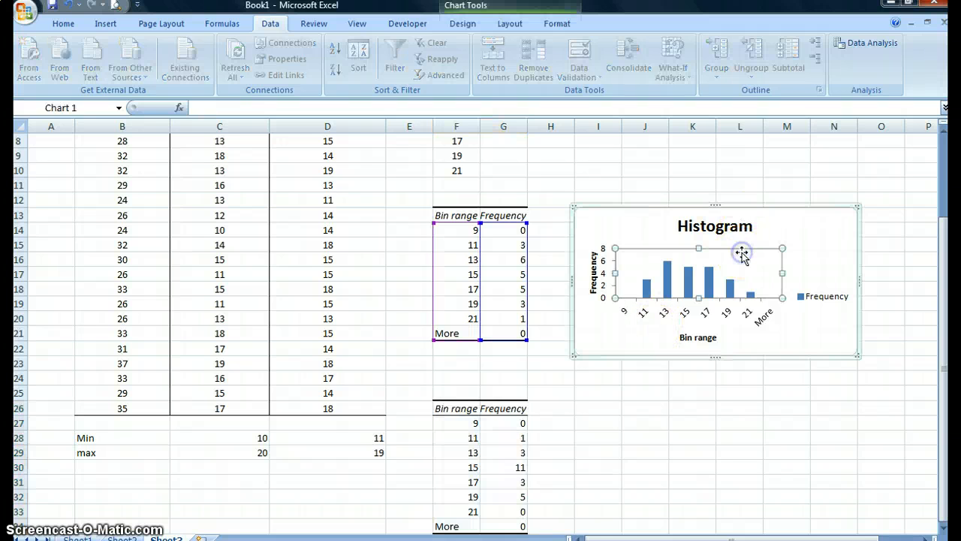
{"action": "right_click", "coordinate": [742, 255]}
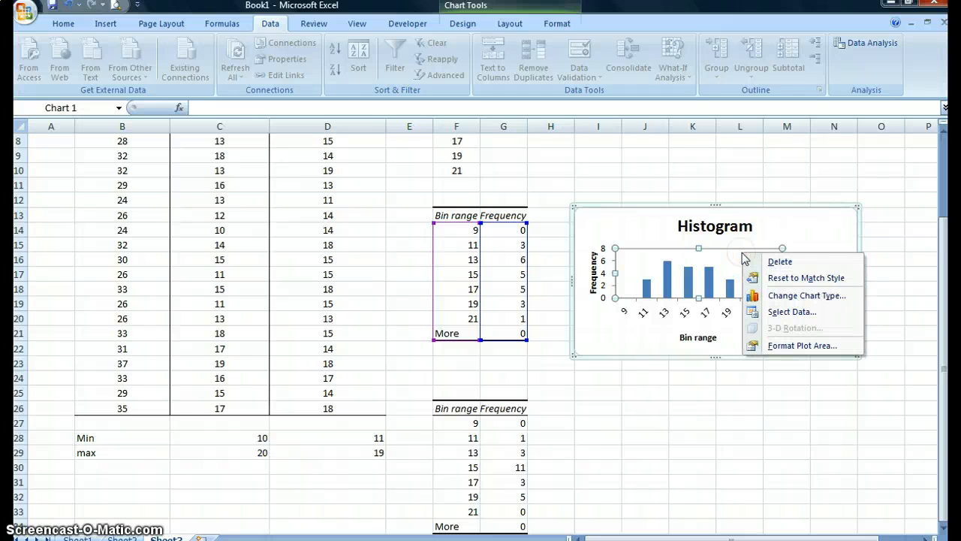
{"action": "left_click", "coordinate": [792, 314]}
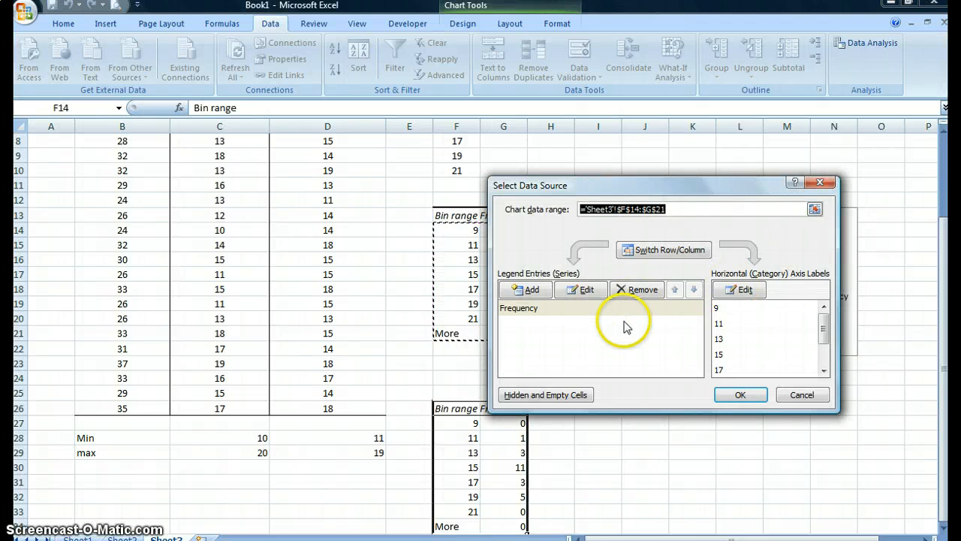
{"action": "left_click", "coordinate": [524, 293]}
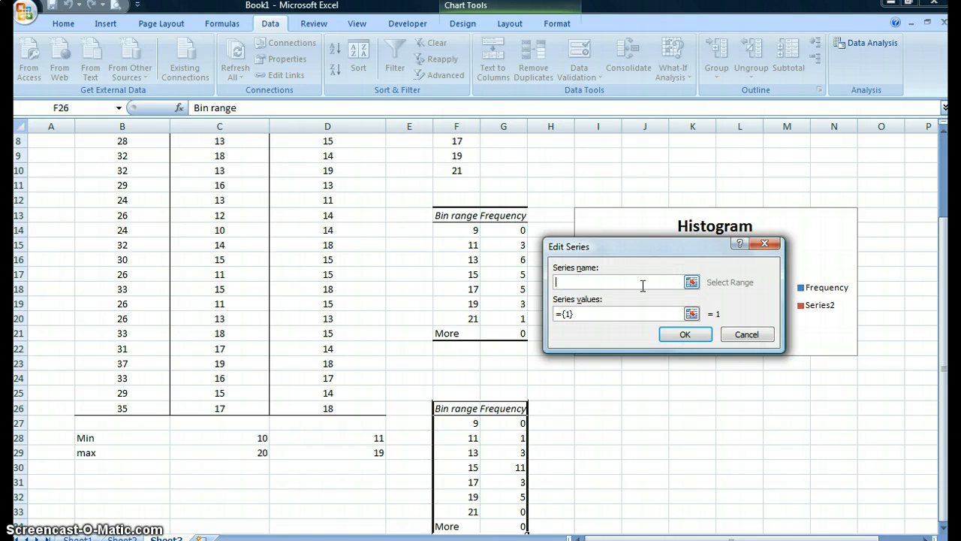
{"action": "left_click", "coordinate": [643, 285]}
{"action": "left_click", "coordinate": [691, 281]}
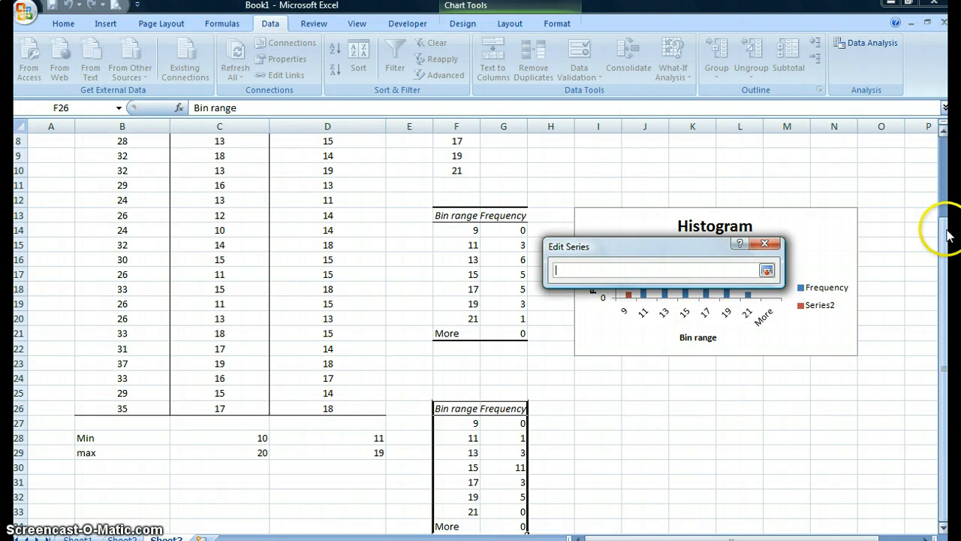
{"action": "left_click_drag", "start_coordinate": [944, 231], "coordinate": [944, 151]}
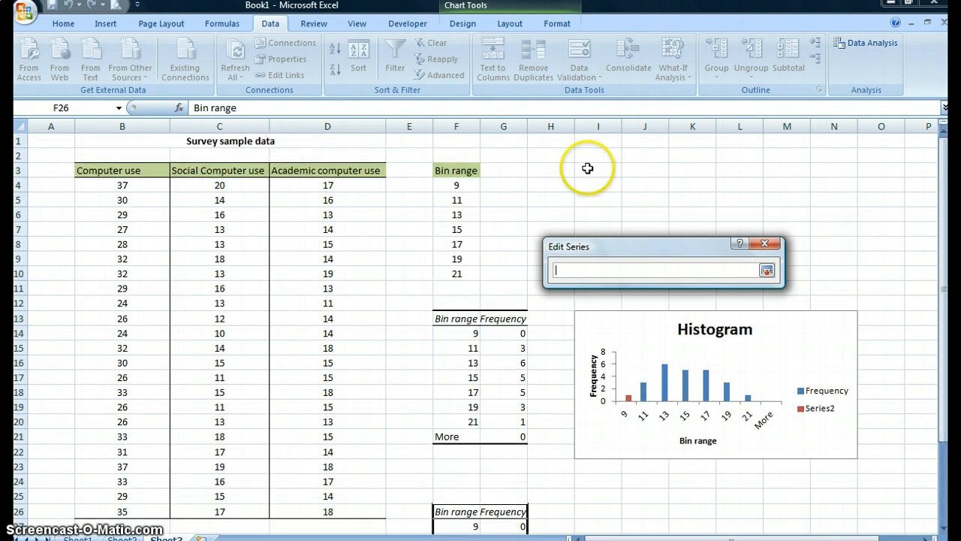
{"action": "left_click", "coordinate": [363, 173]}
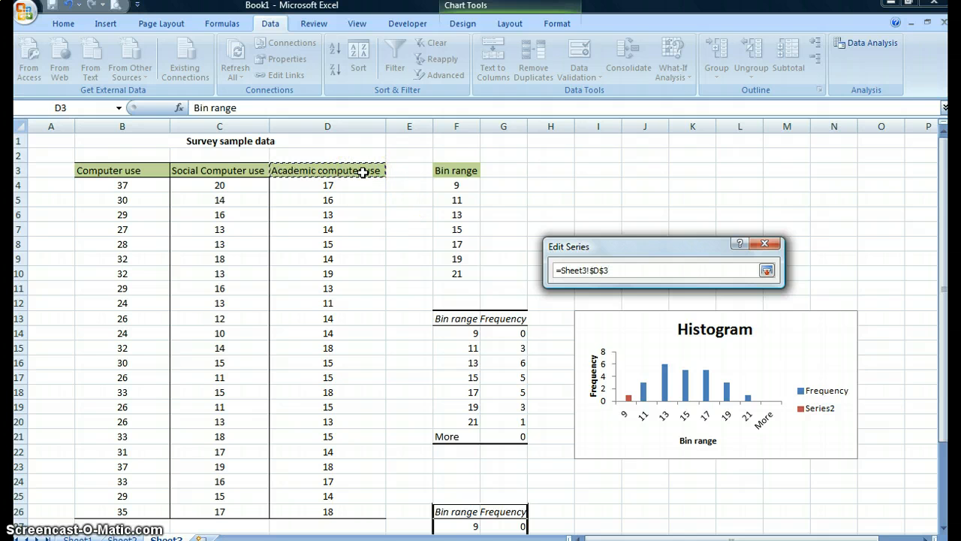
{"action": "left_click", "coordinate": [765, 270]}
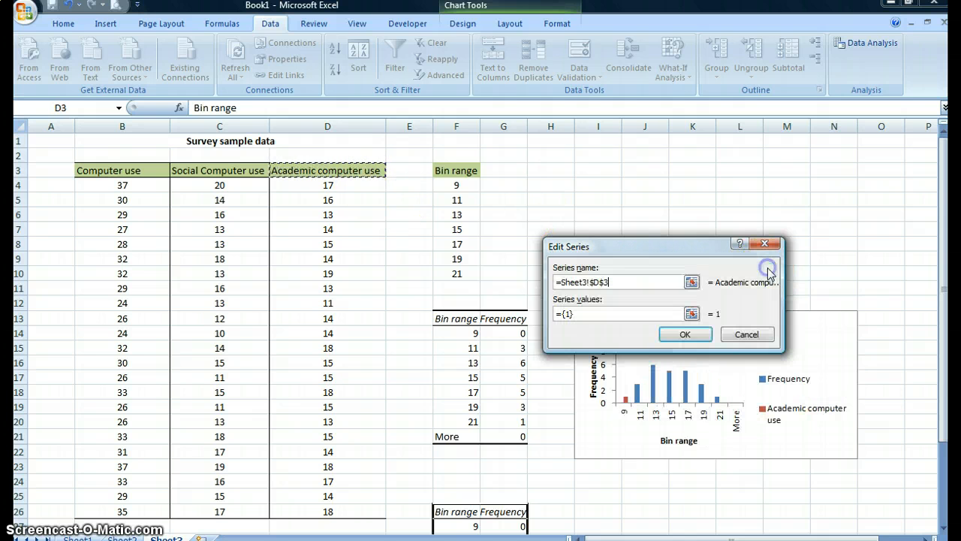
Step: Set the new series' values to the academic frequencies in G27:G34 and enlarge the histogram chart up to about row 9
{"action": "left_click", "coordinate": [691, 314]}
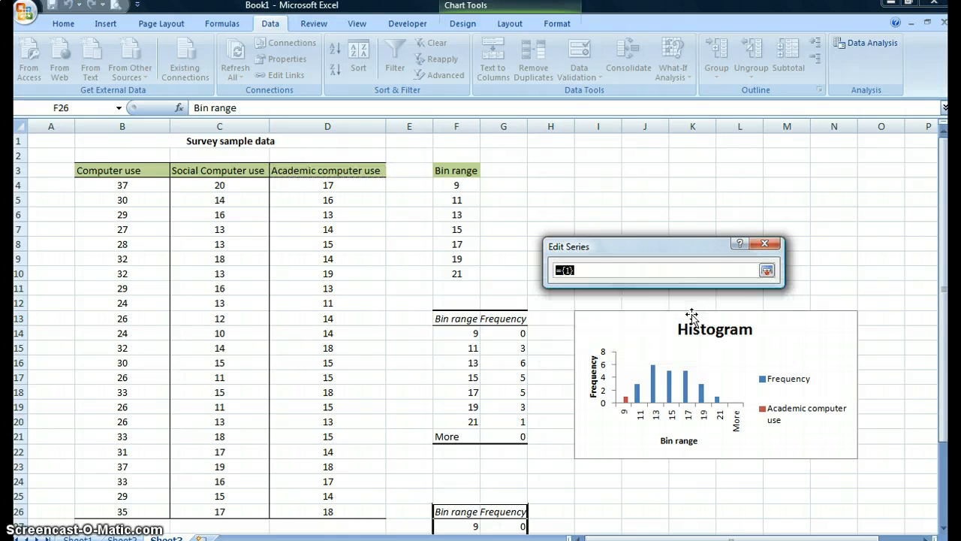
{"action": "left_click_drag", "start_coordinate": [943, 225], "coordinate": [945, 328]}
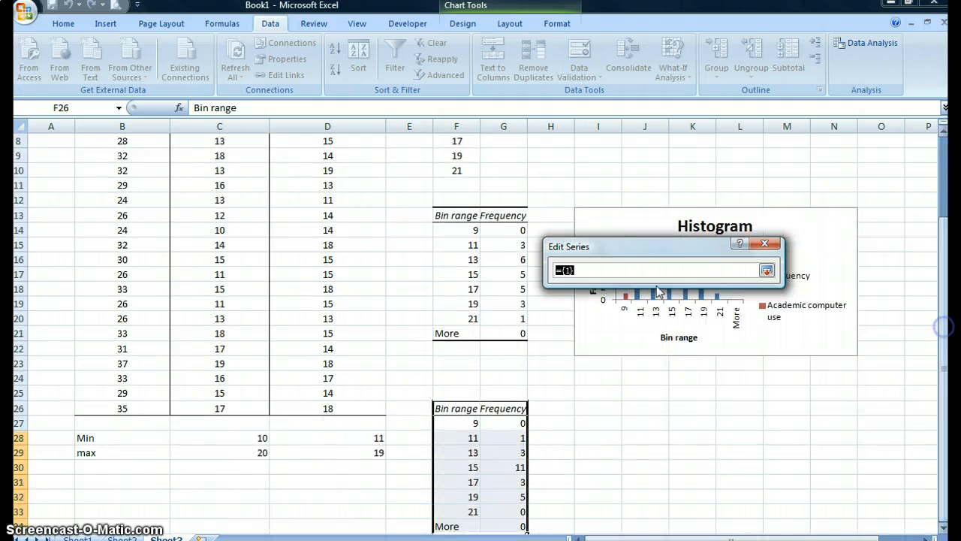
{"action": "left_click_drag", "start_coordinate": [504, 422], "coordinate": [514, 529]}
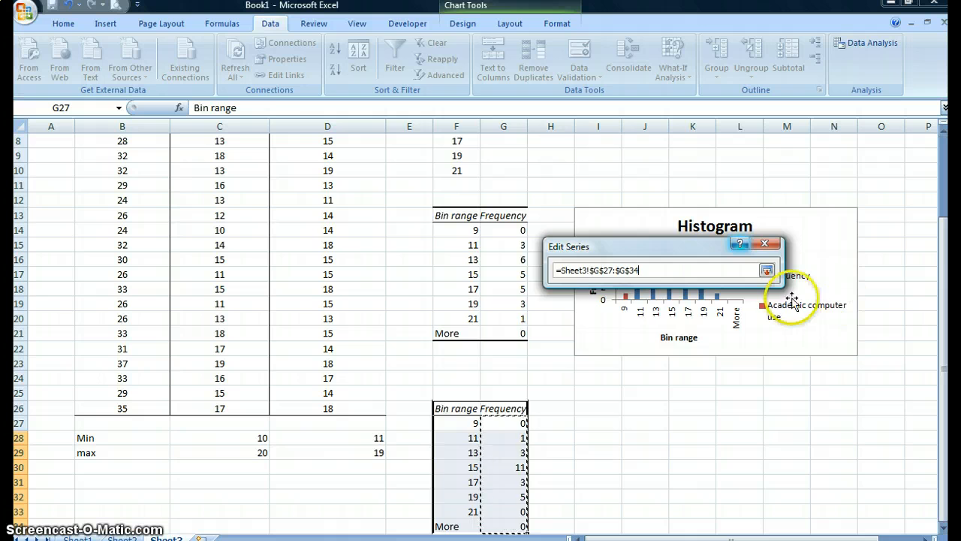
{"action": "left_click", "coordinate": [766, 271]}
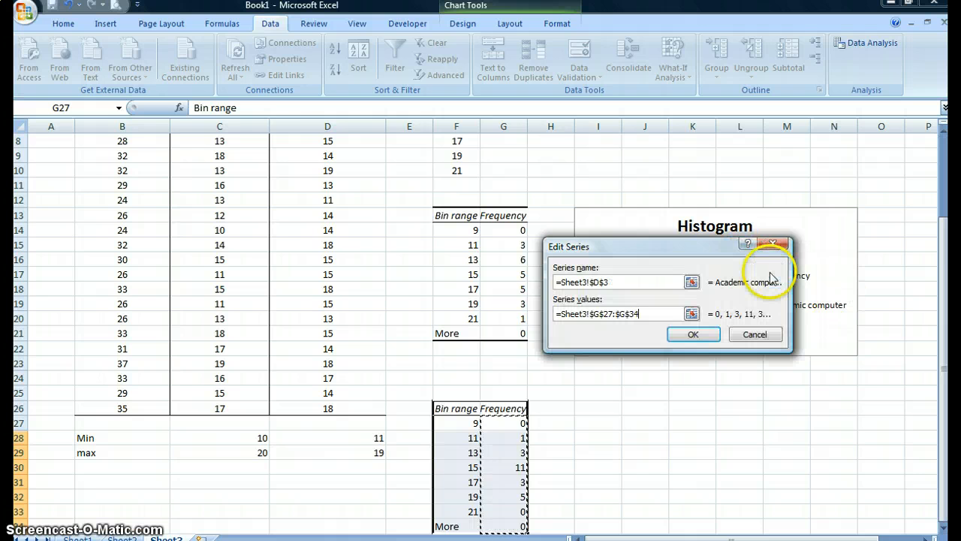
{"action": "left_click", "coordinate": [691, 335]}
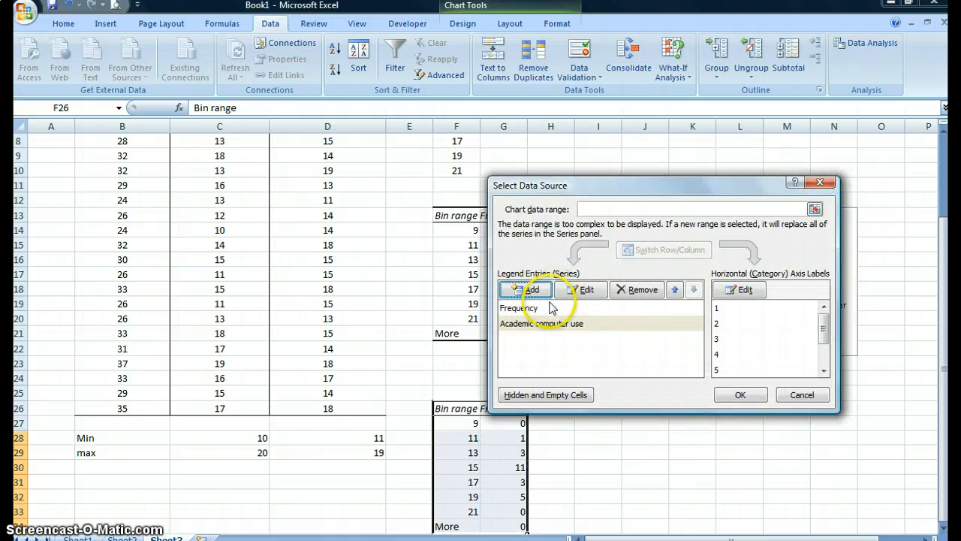
{"action": "left_click", "coordinate": [735, 392]}
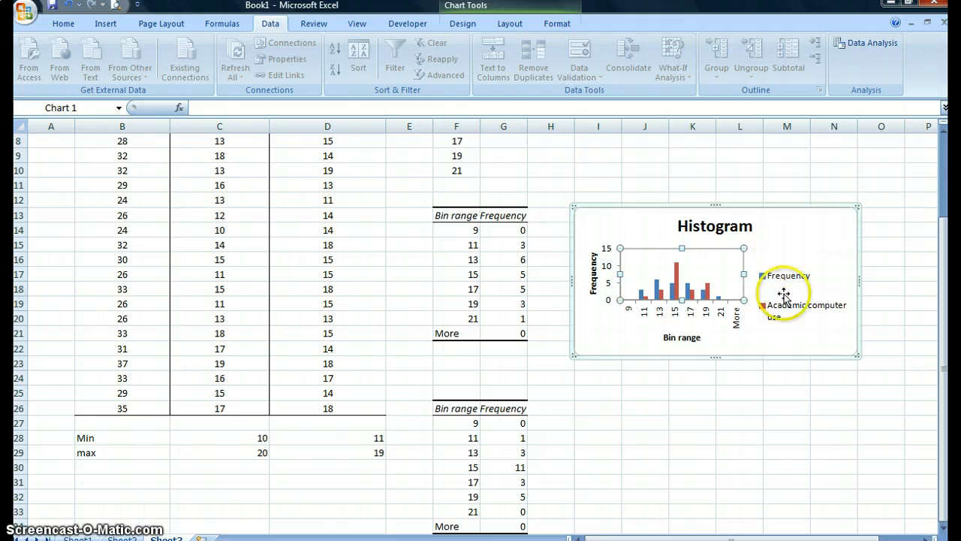
{"action": "left_click_drag", "start_coordinate": [857, 204], "coordinate": [895, 160]}
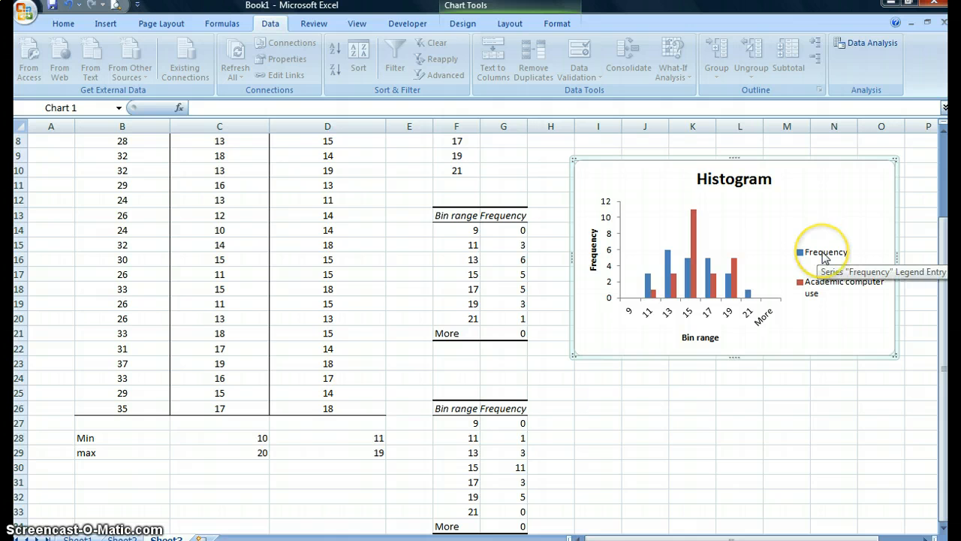
Step: Rename the histogram chart's Frequency series as "Social computer use" in its data source
{"action": "left_click", "coordinate": [726, 254]}
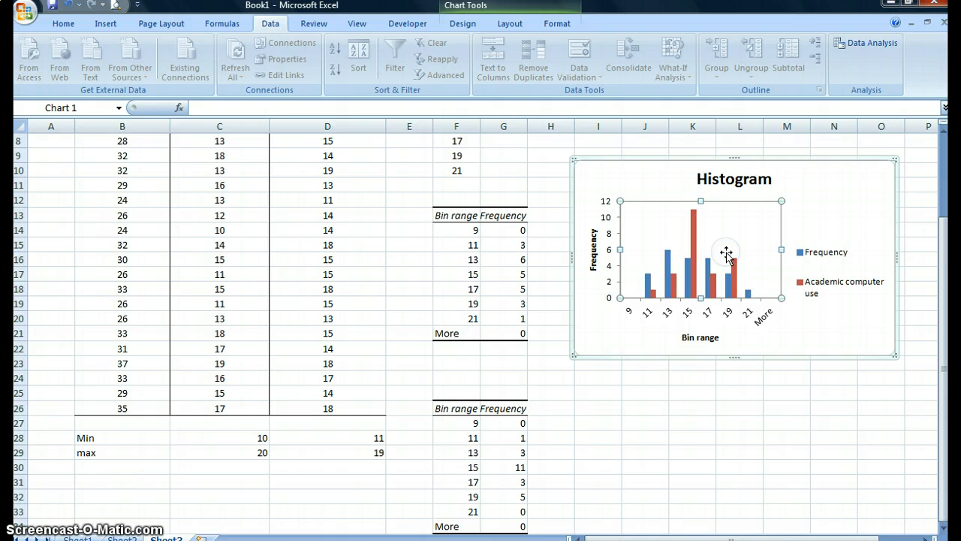
{"action": "right_click", "coordinate": [726, 254]}
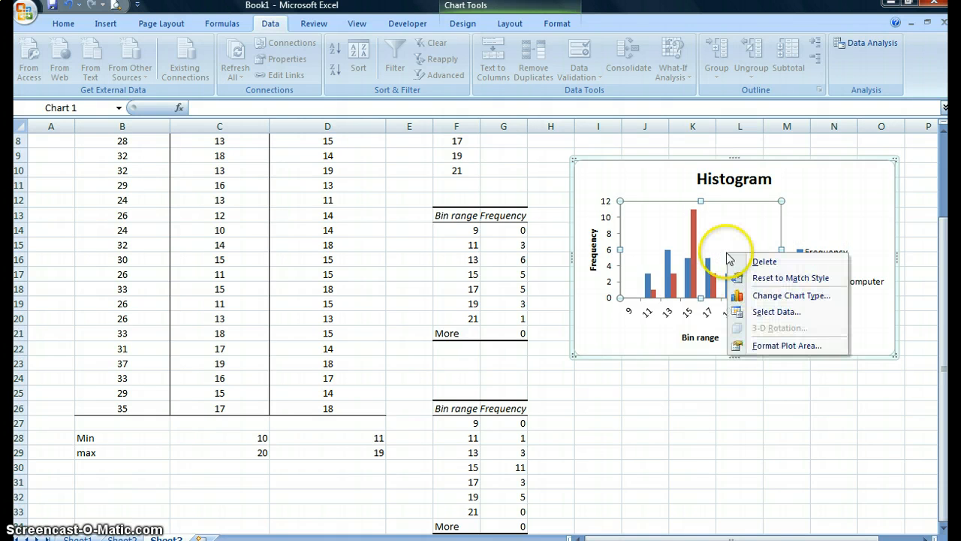
{"action": "left_click", "coordinate": [776, 315]}
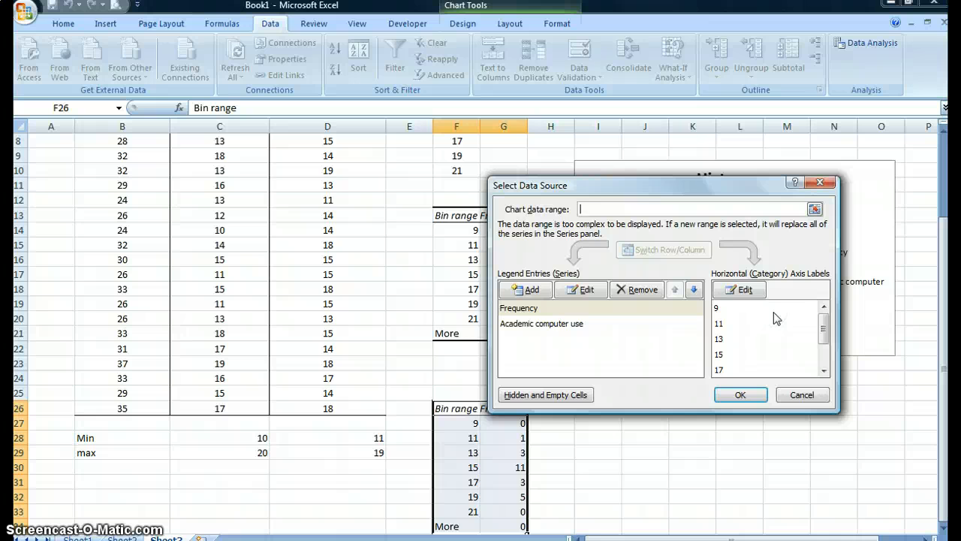
{"action": "left_click", "coordinate": [581, 314]}
{"action": "left_click", "coordinate": [534, 311]}
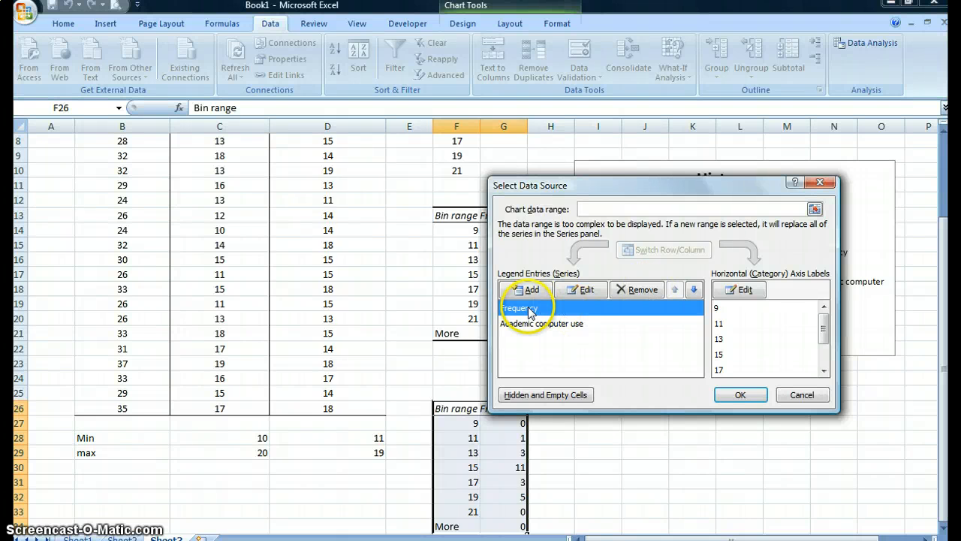
{"action": "left_click", "coordinate": [585, 290]}
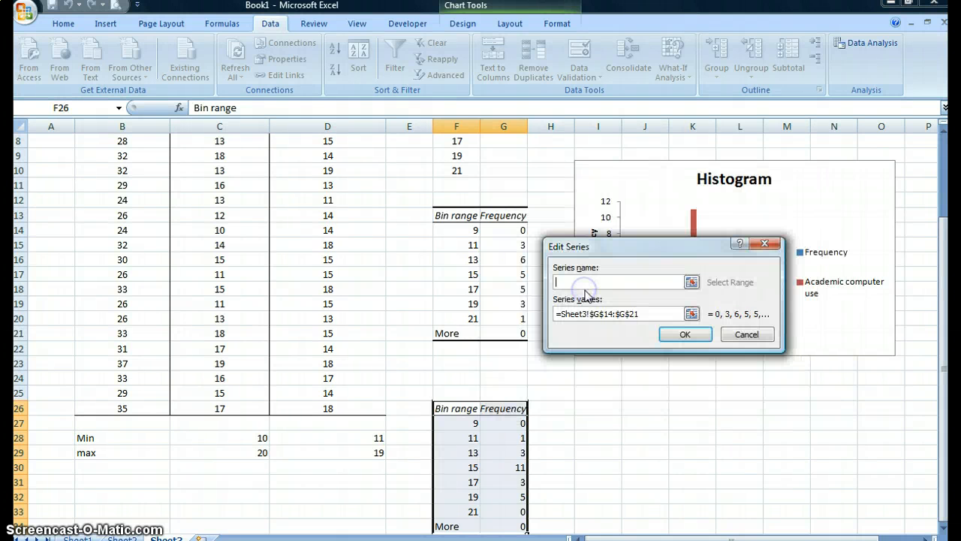
{"action": "left_click", "coordinate": [672, 285]}
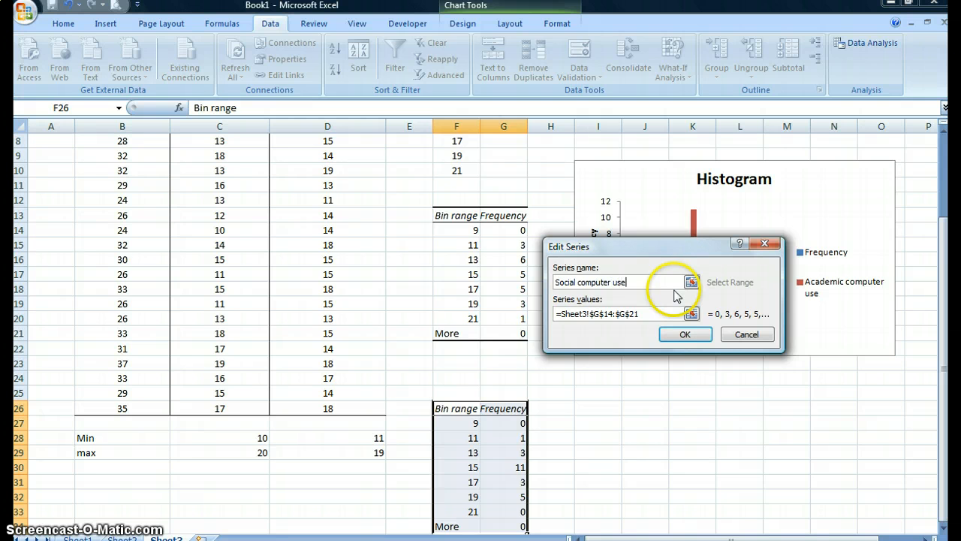
{"action": "type", "text": "Social computer use"}
{"action": "left_click", "coordinate": [685, 334]}
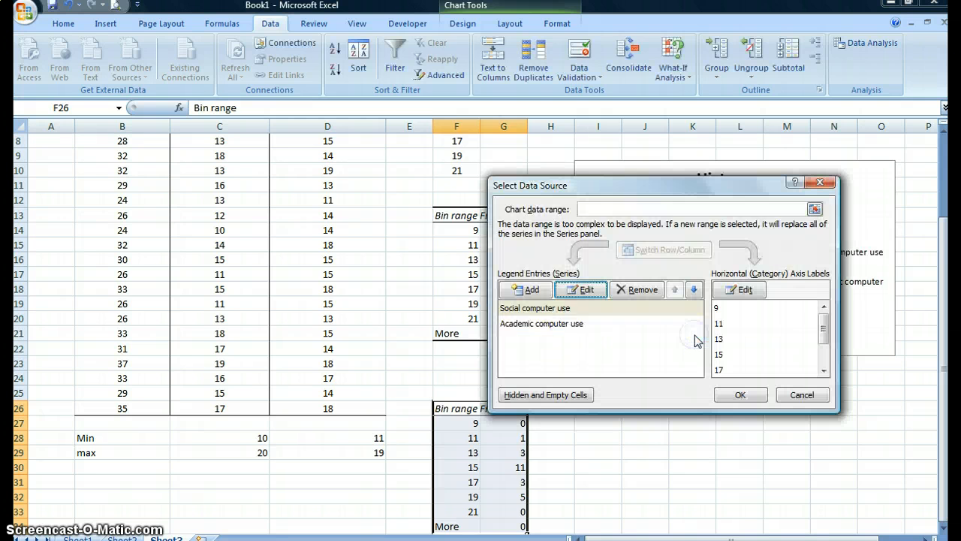
{"action": "left_click", "coordinate": [741, 395]}
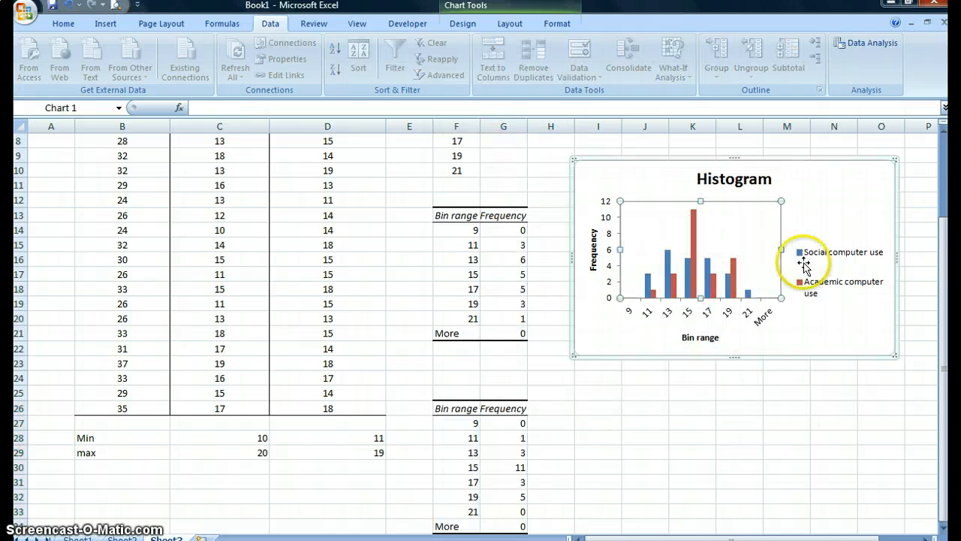